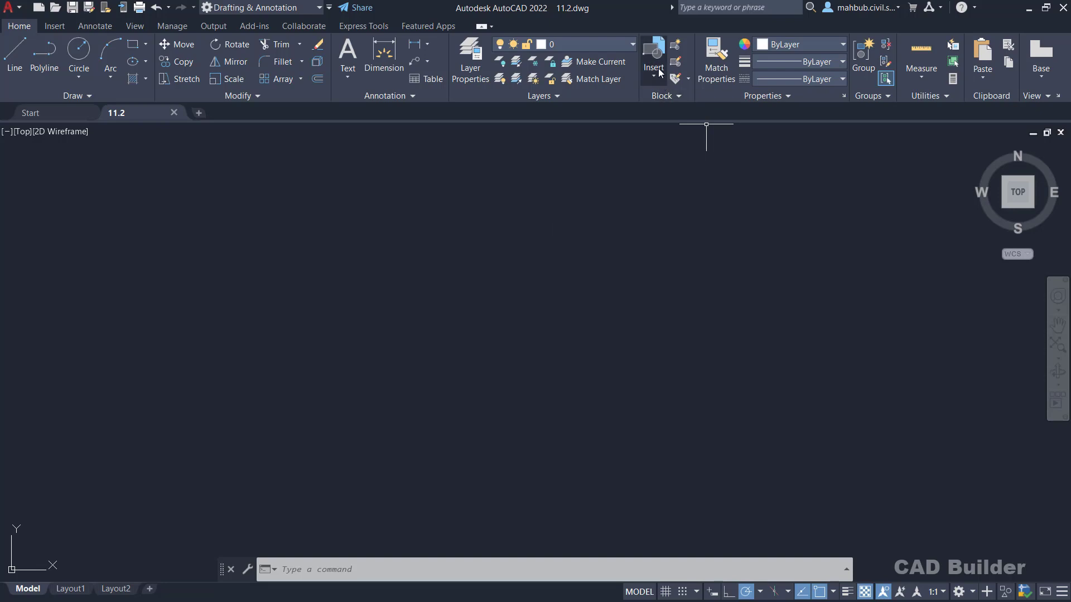
Insert two Sink blocks side by side, the first at default settings and the second rotated 90 degrees.
left_click(659, 72)
left_click(684, 114)
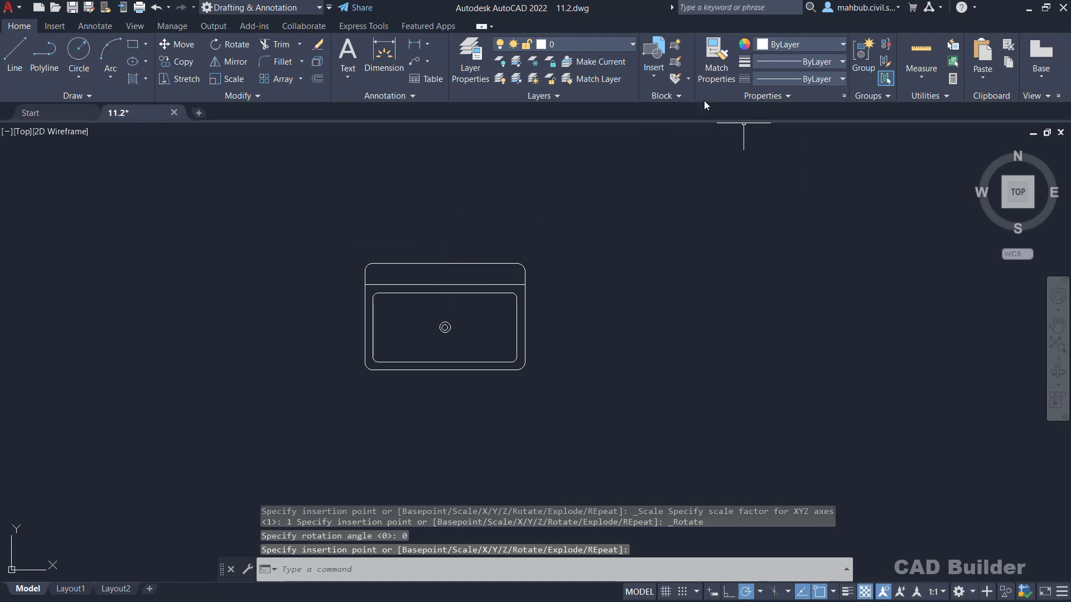
left_click(654, 78)
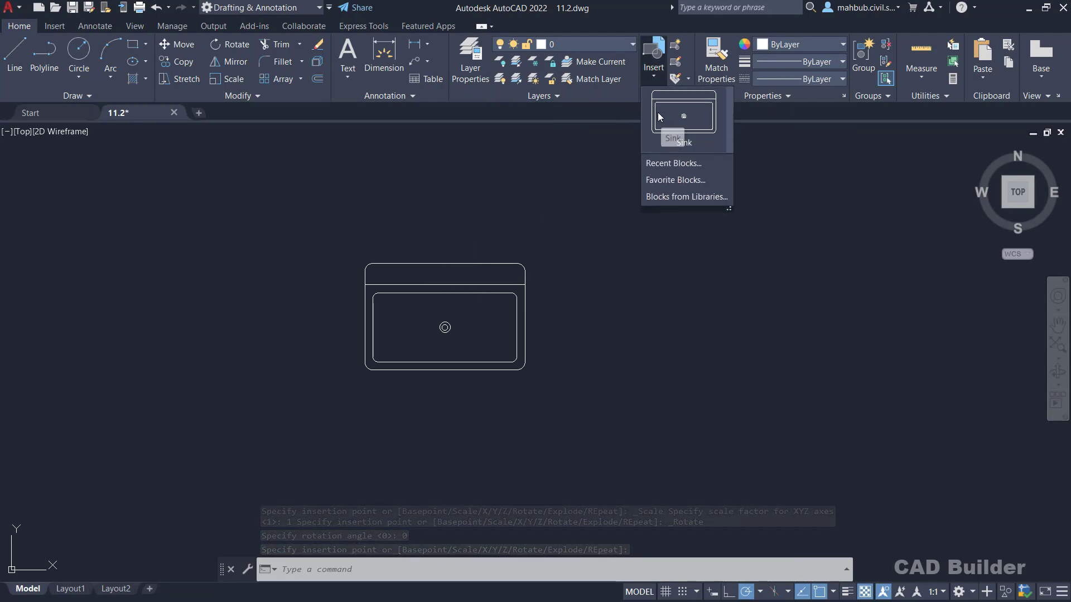
left_click(658, 114)
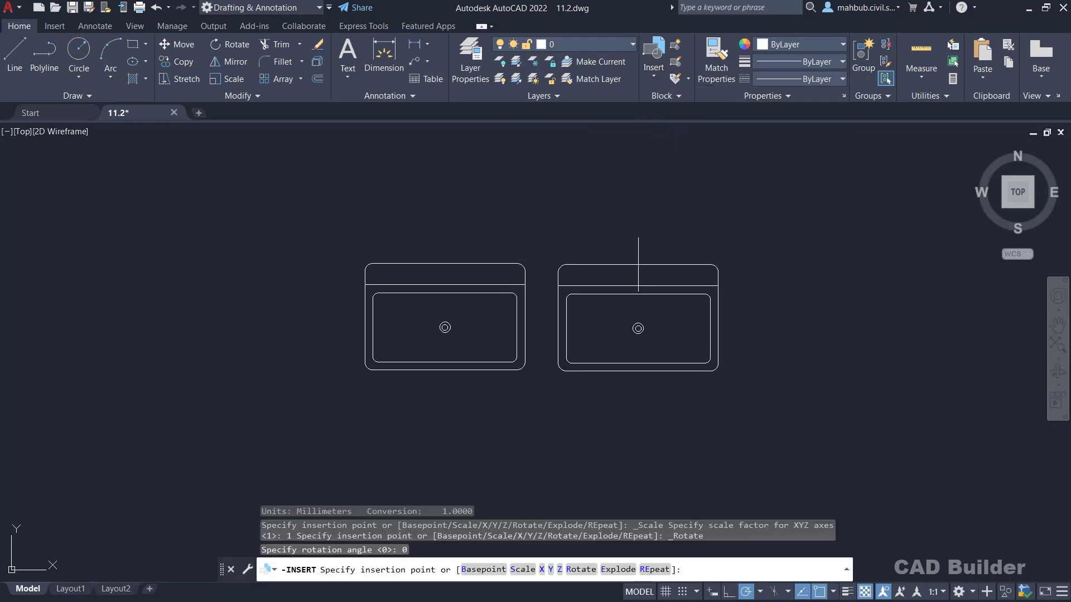
right_click(638, 265)
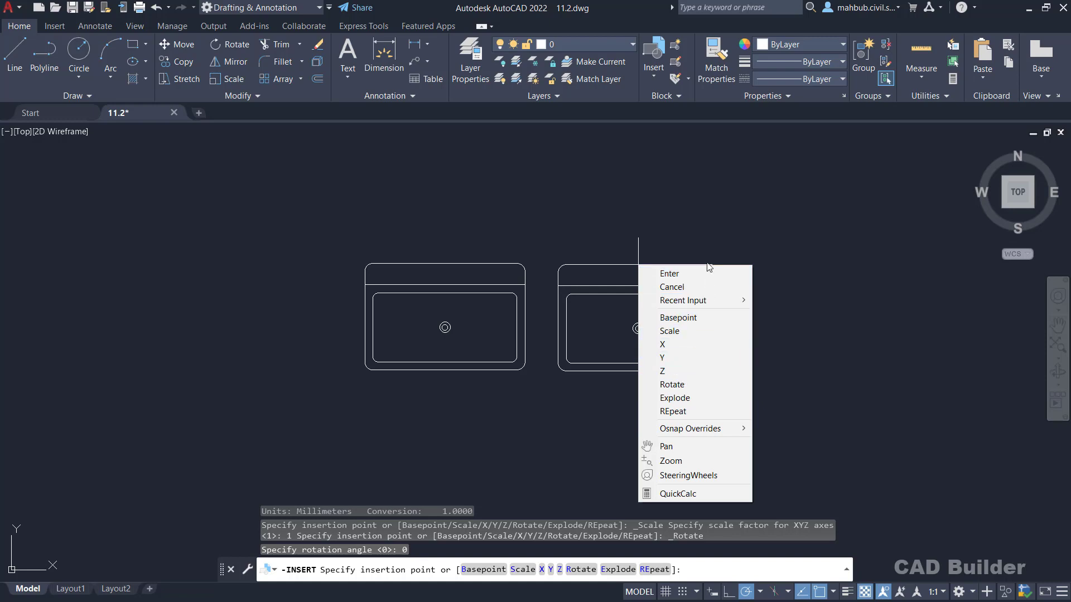
left_click(676, 386)
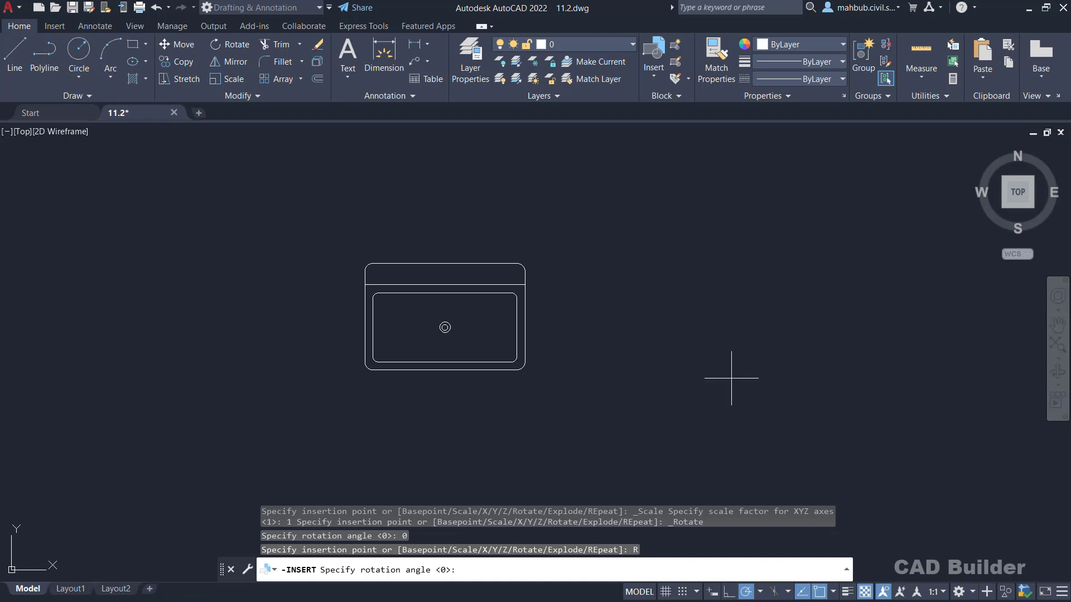
left_click(670, 347)
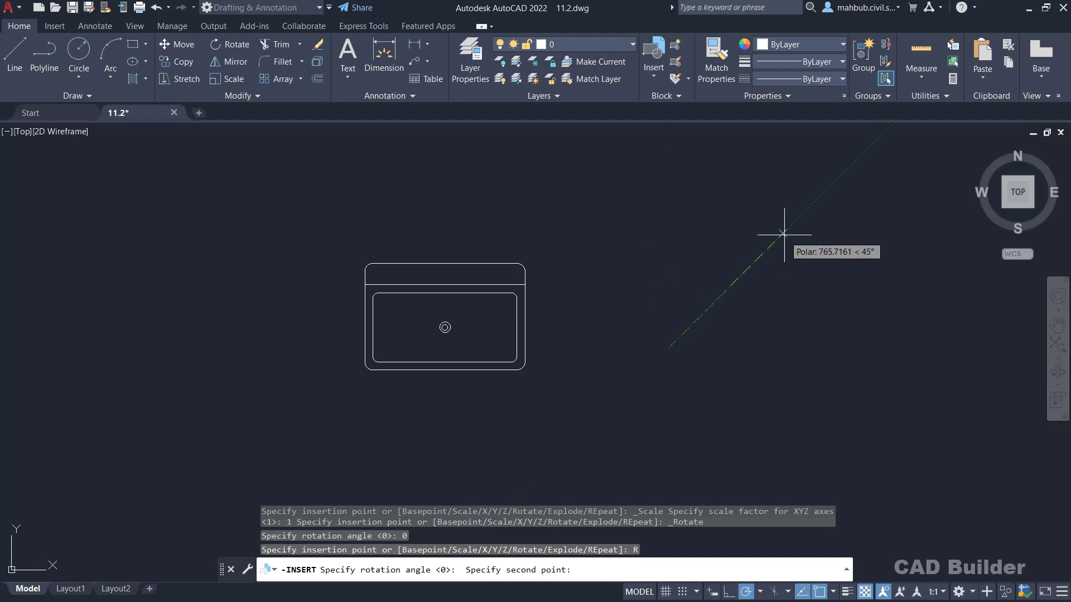
left_click(668, 181)
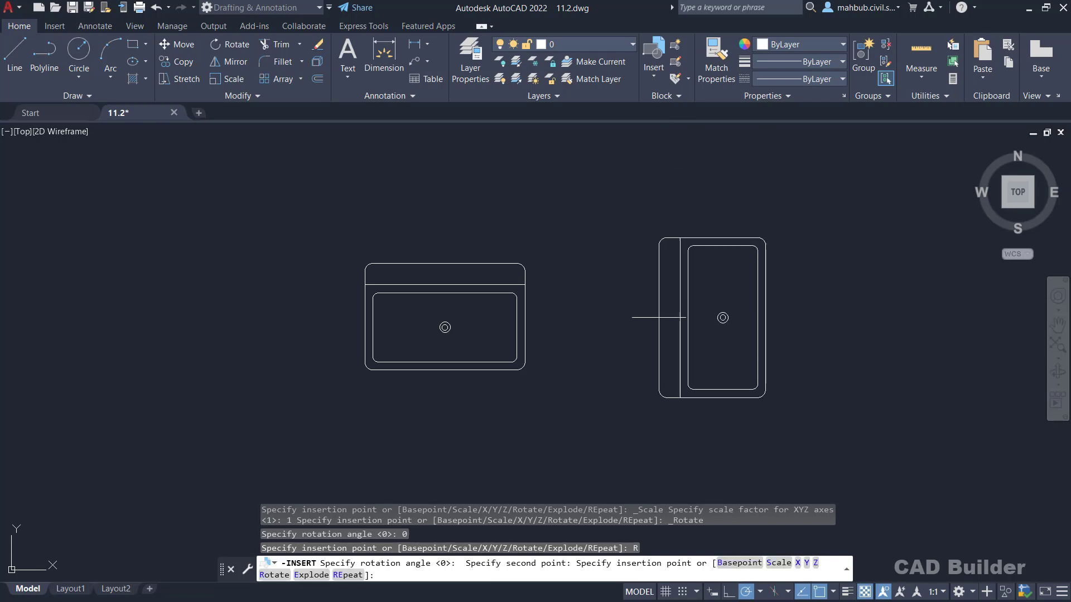
left_click(584, 313)
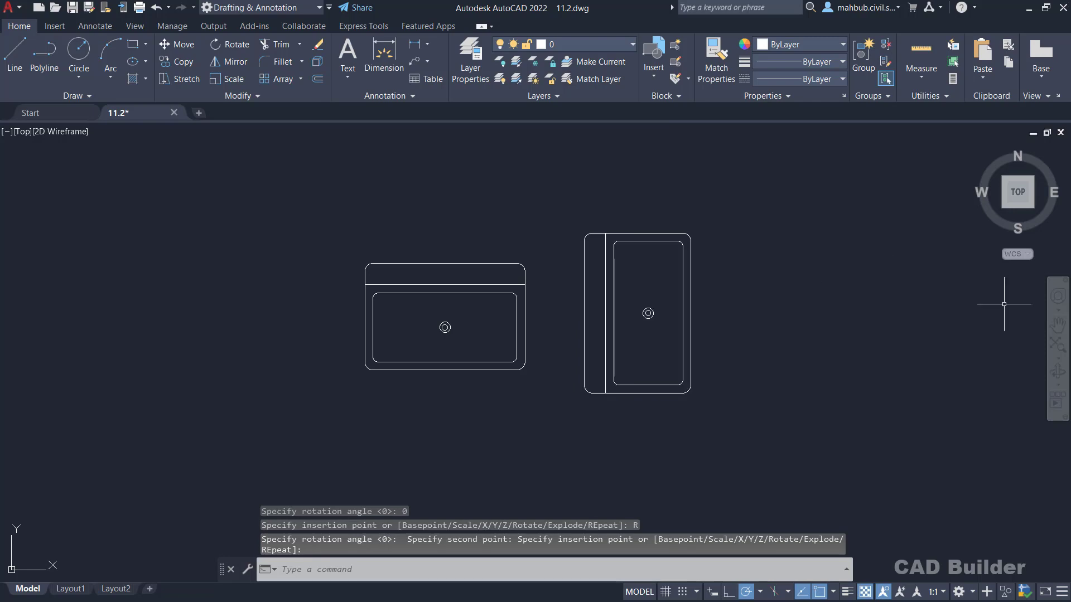
Insert a third Sink block with a uniform scale factor of 2, placed beside the rotated sink.
left_click(1058, 327)
left_click_drag(809, 311, 539, 321)
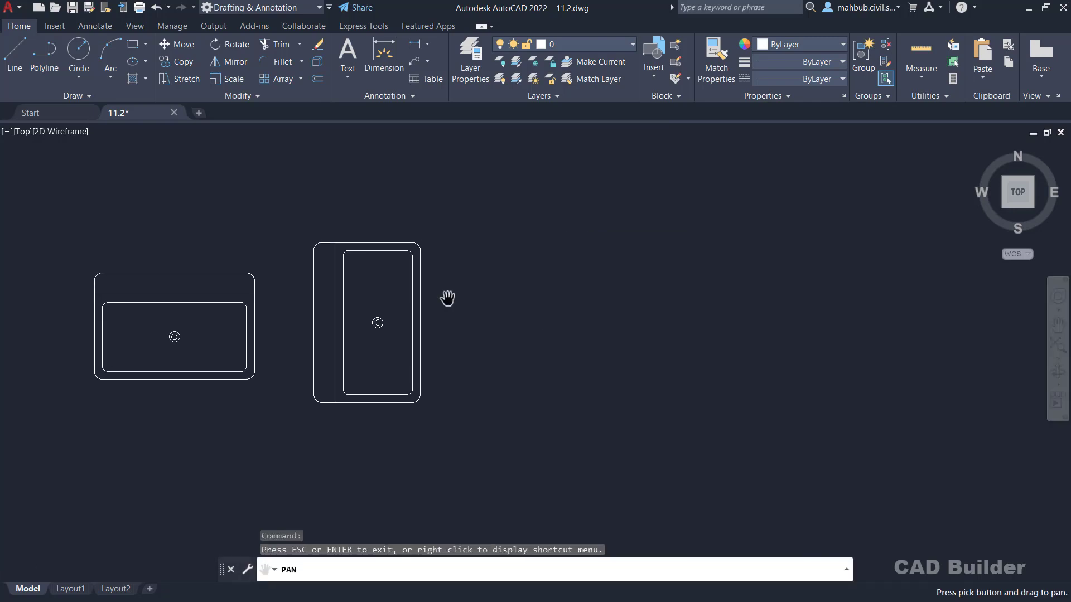
key("Escape")
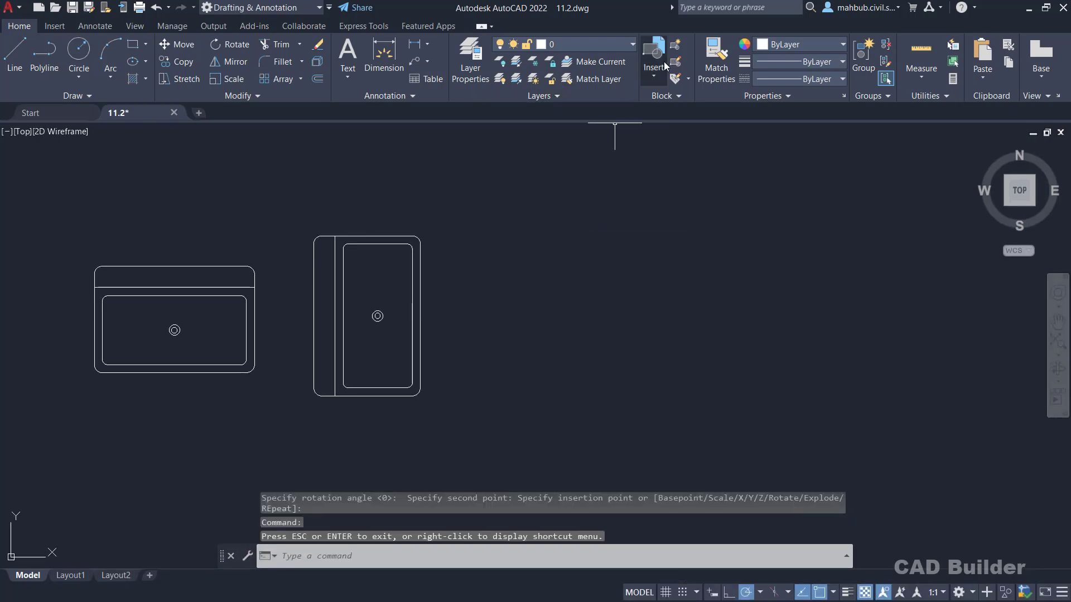
left_click(663, 66)
left_click(665, 123)
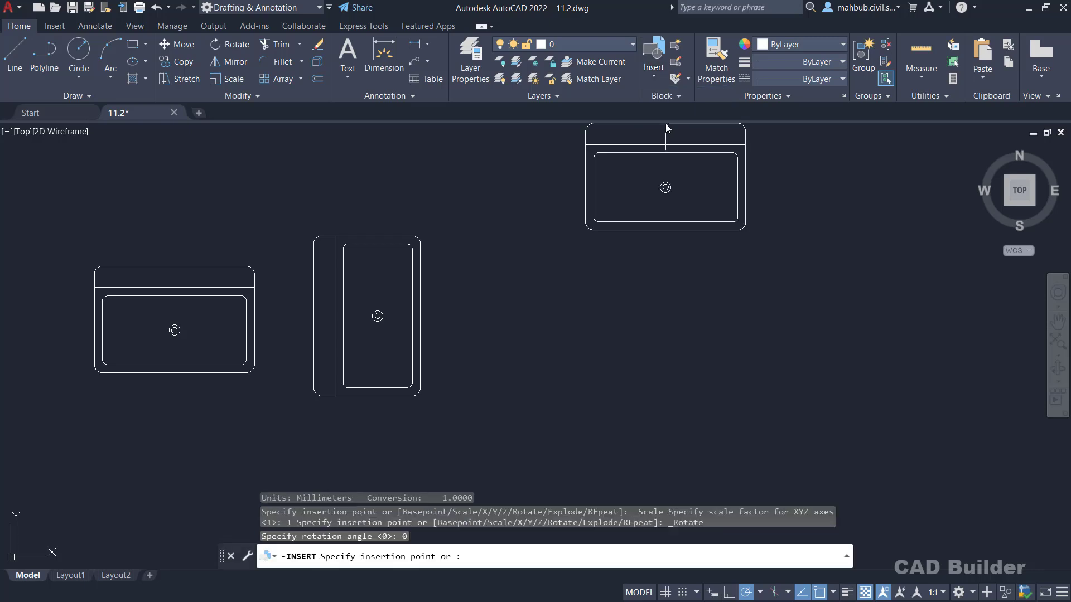
right_click(578, 256)
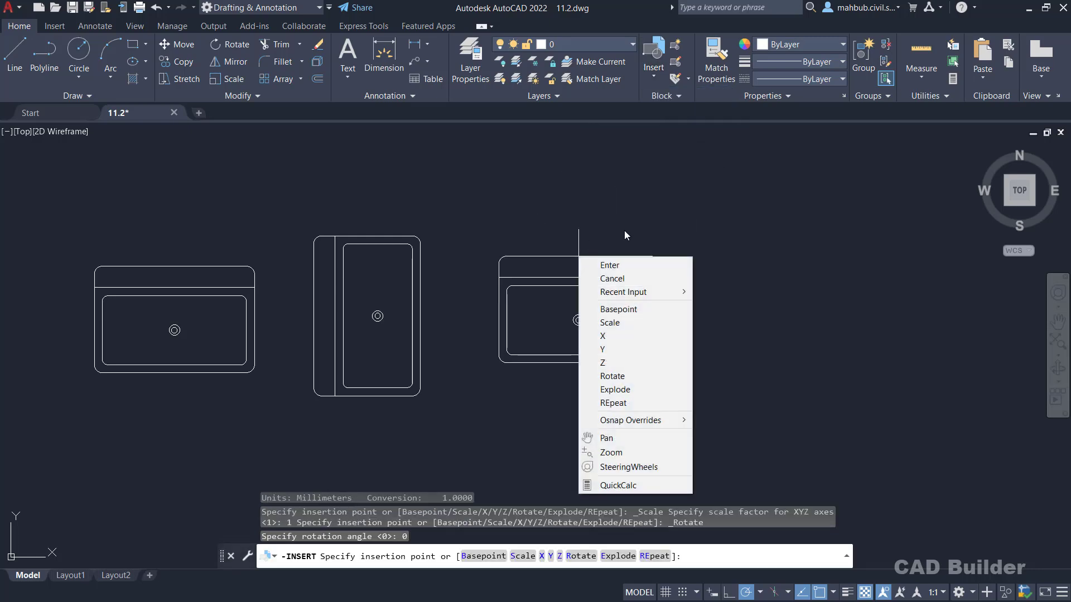
left_click(630, 323)
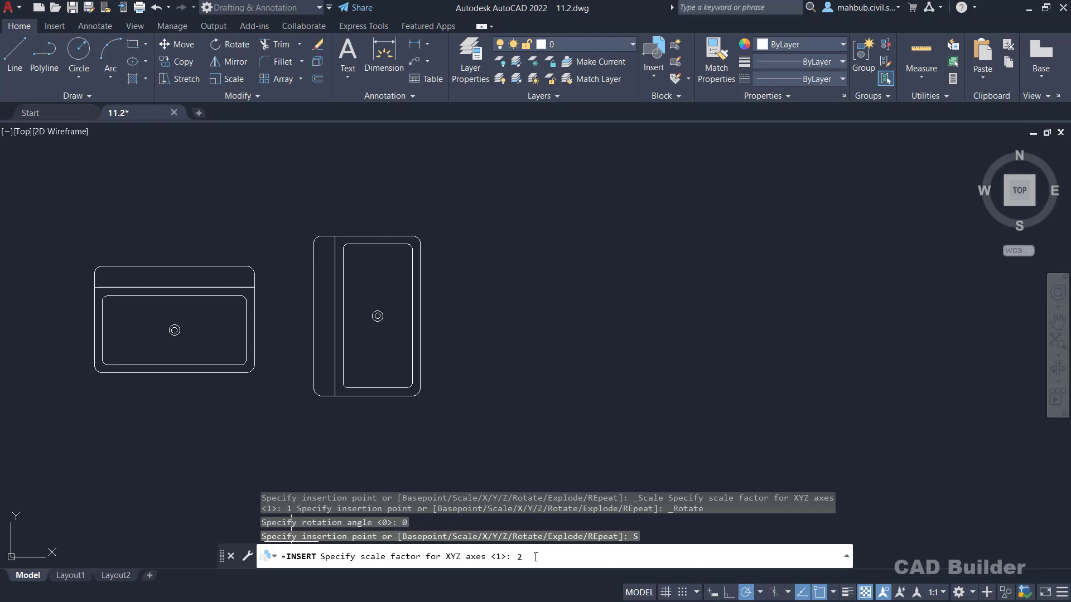
key("Return")
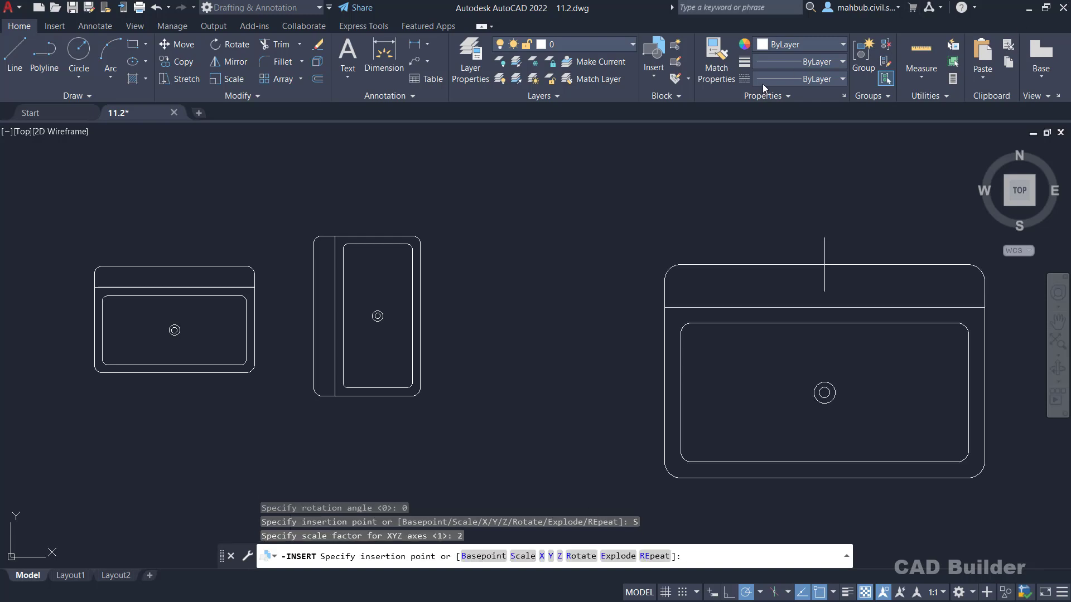
left_click(635, 214)
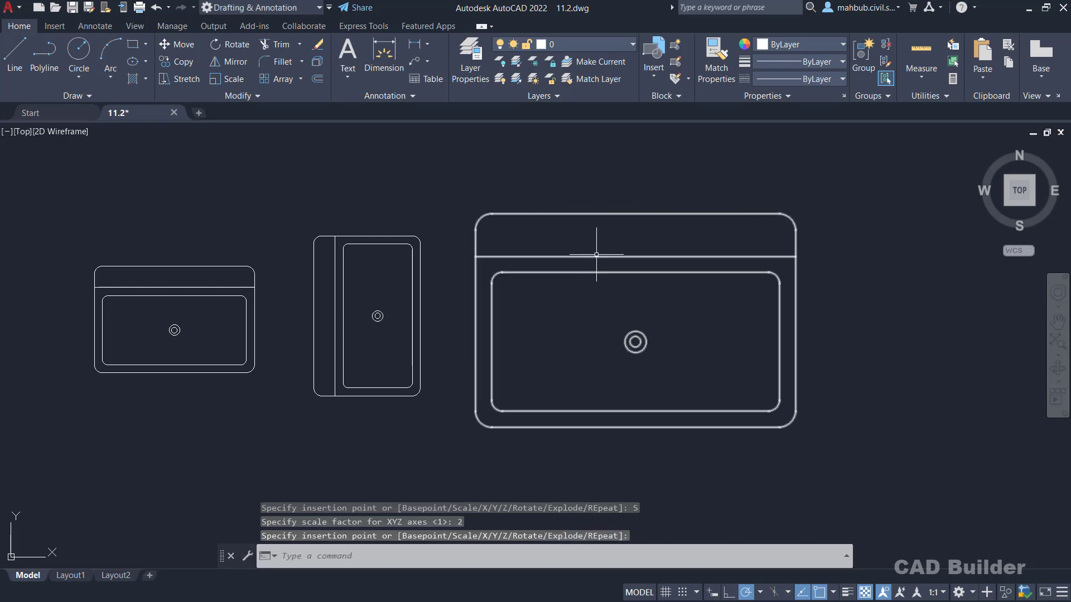
Erase all three sinks from the drawing.
left_click(853, 175)
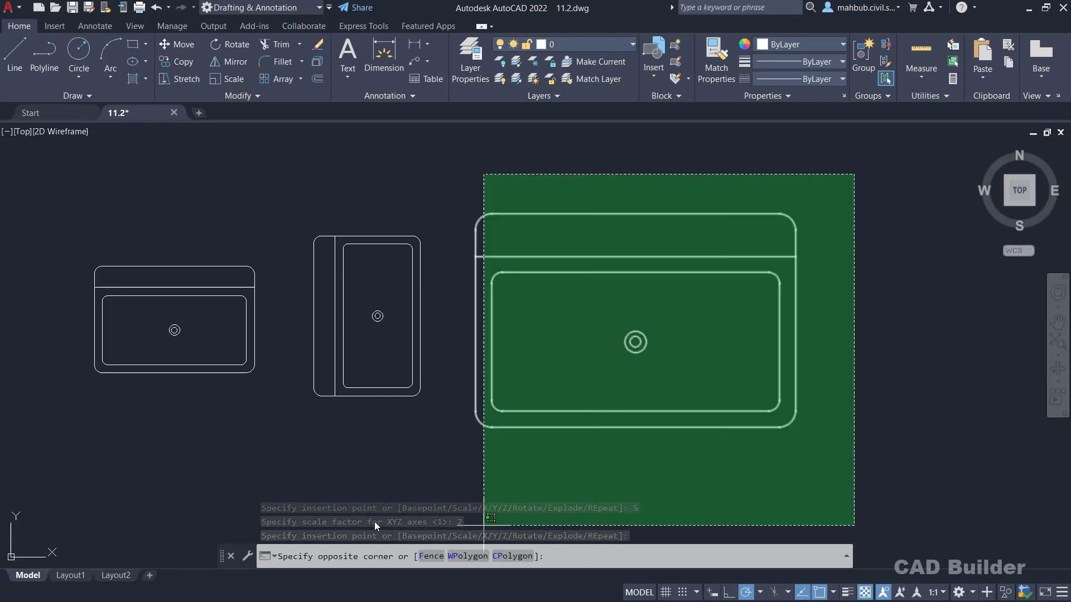
left_click(74, 463)
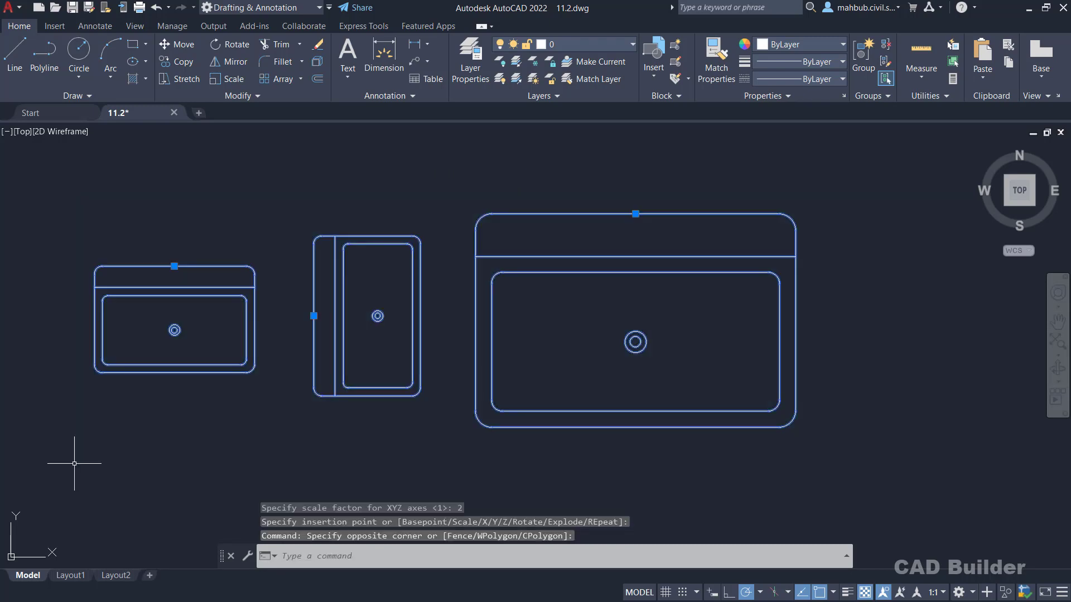
key("Delete")
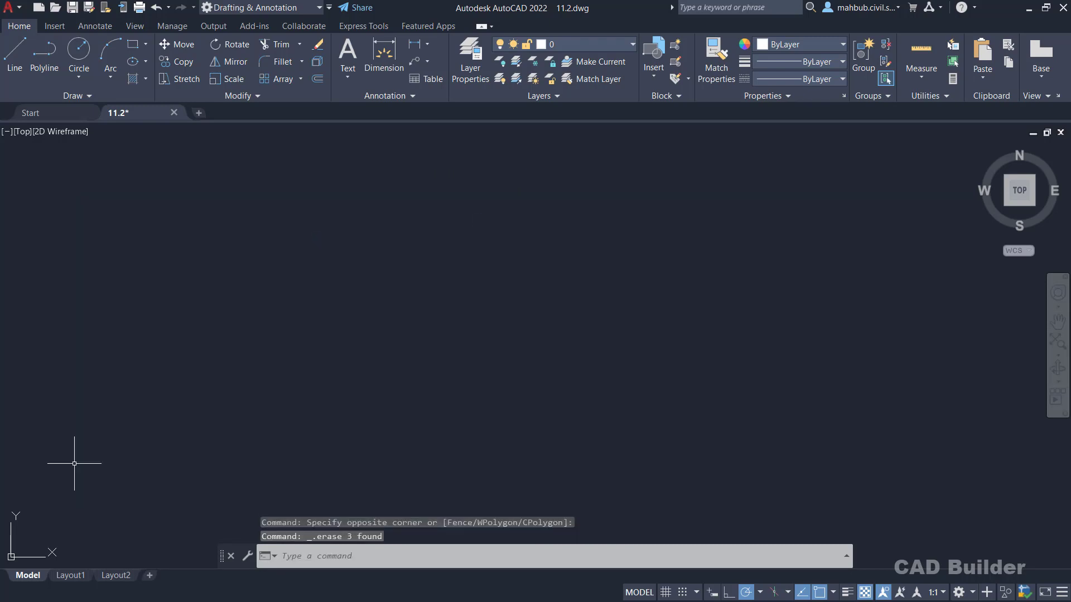
Insert the Sink block with an X scale factor of 1.5 in the empty drawing.
left_click(654, 73)
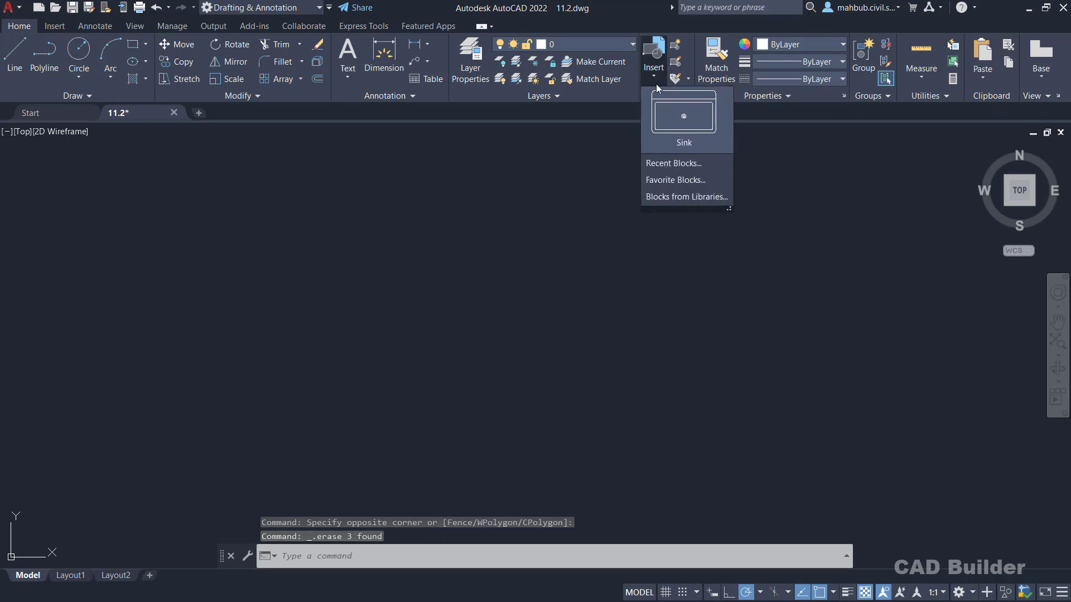
left_click(666, 136)
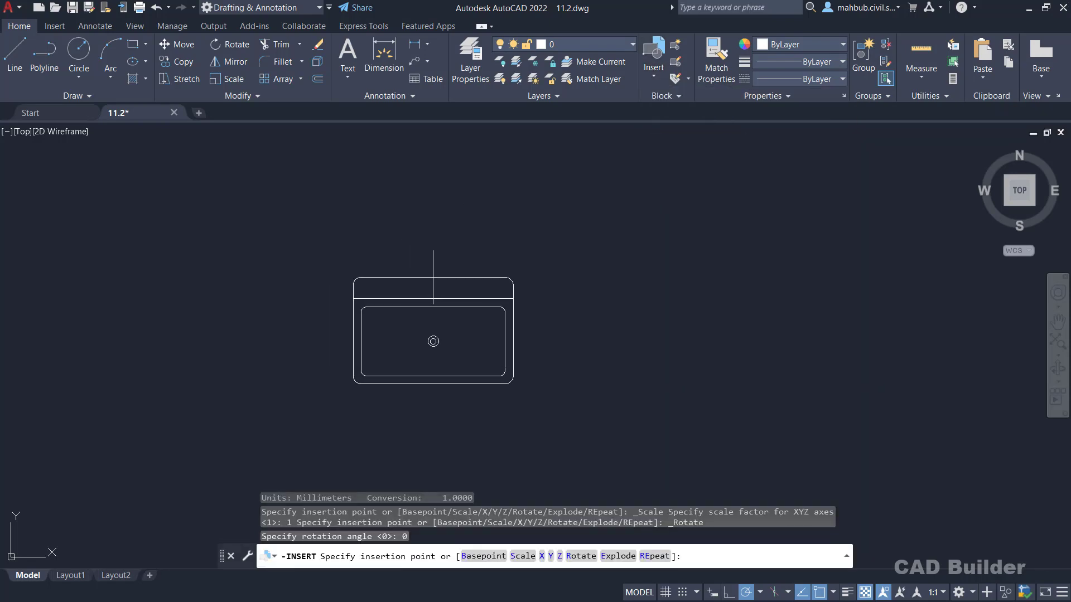
right_click(433, 278)
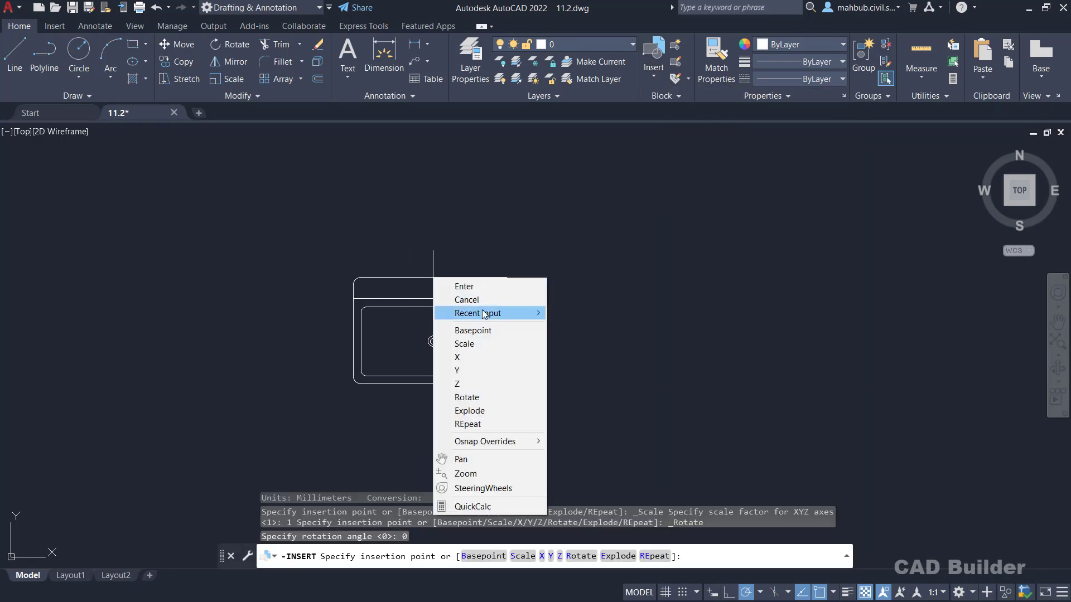
left_click(465, 358)
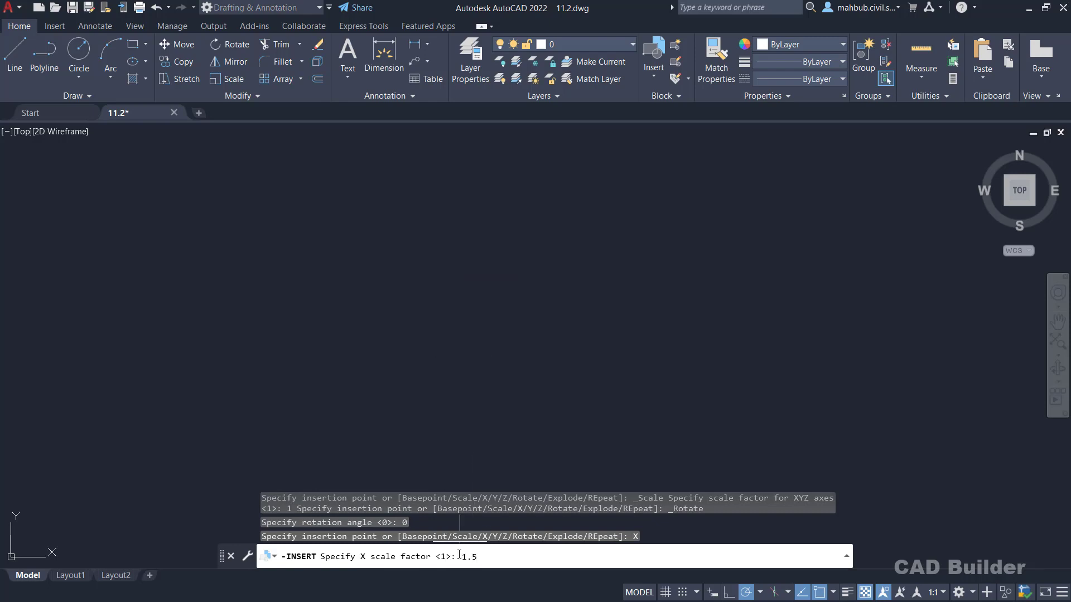
key("Return")
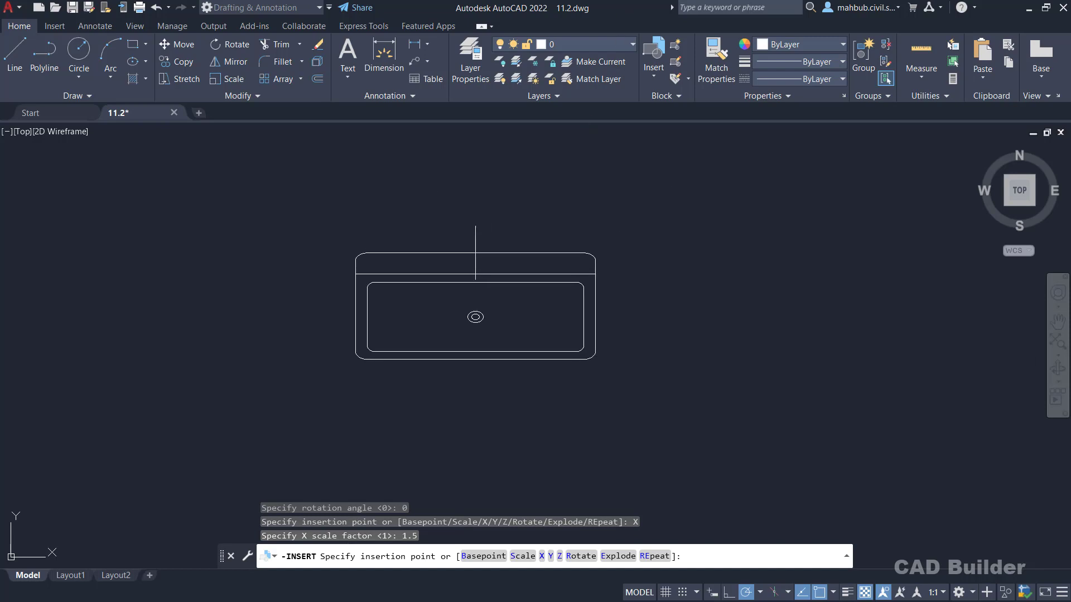
left_click(605, 270)
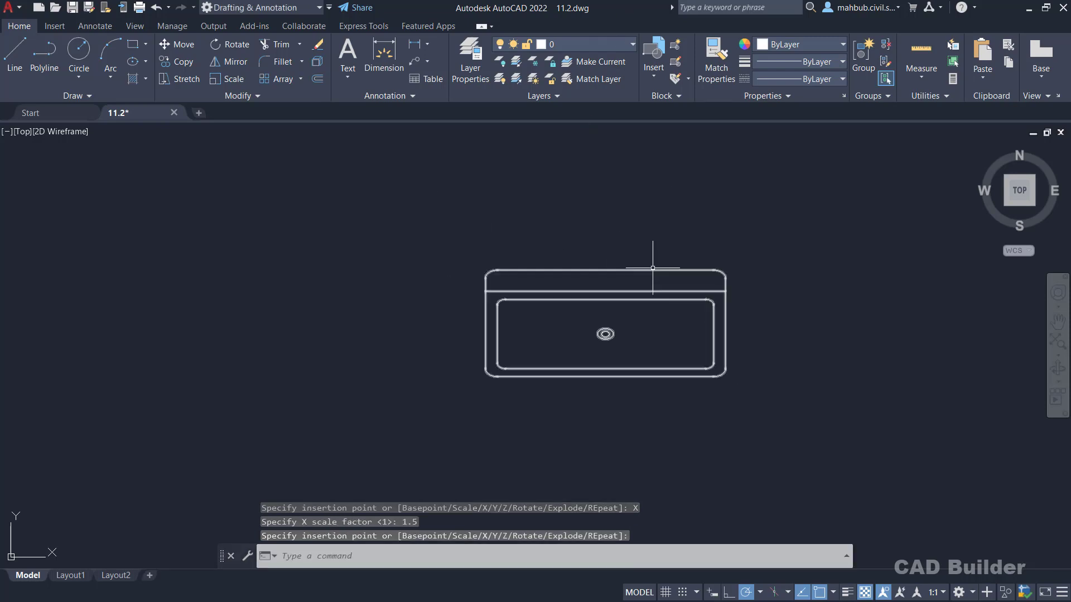
Insert a Sink block at default scale to the left of the stretched sink.
left_click(653, 61)
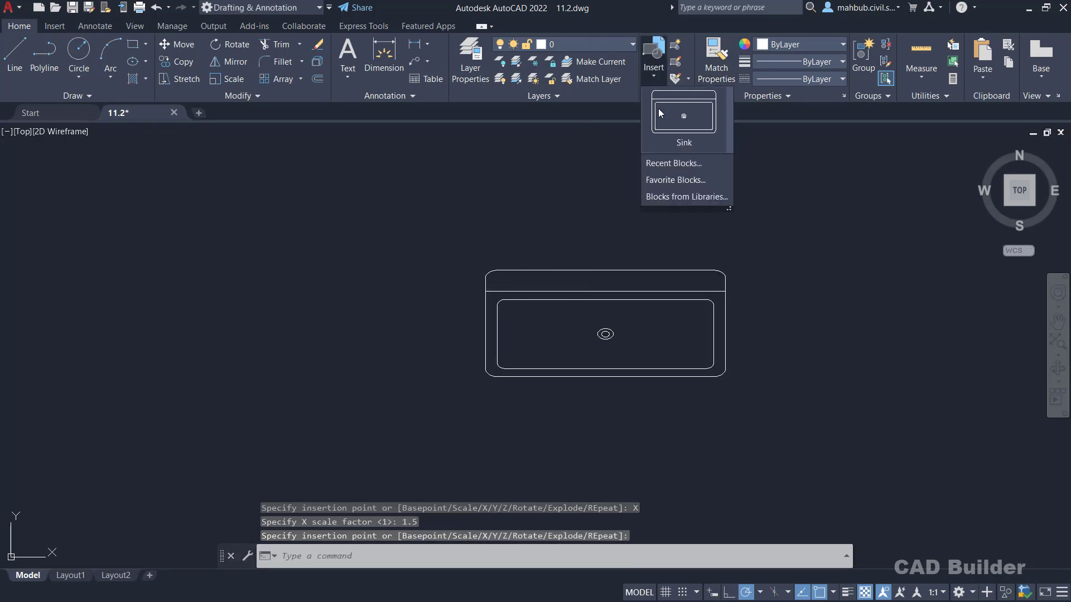
left_click(658, 111)
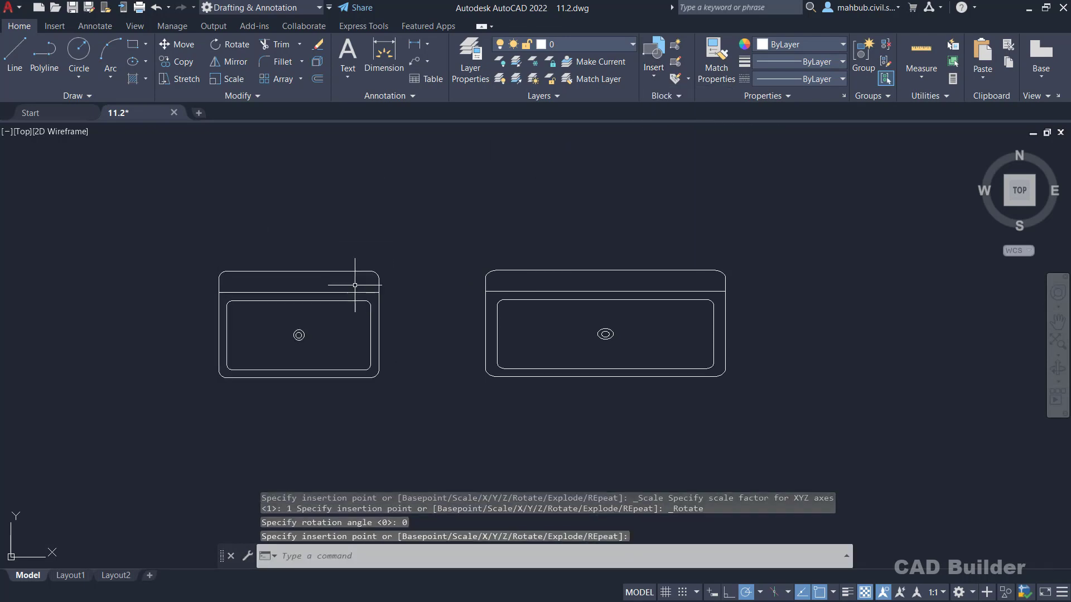
left_click(506, 297)
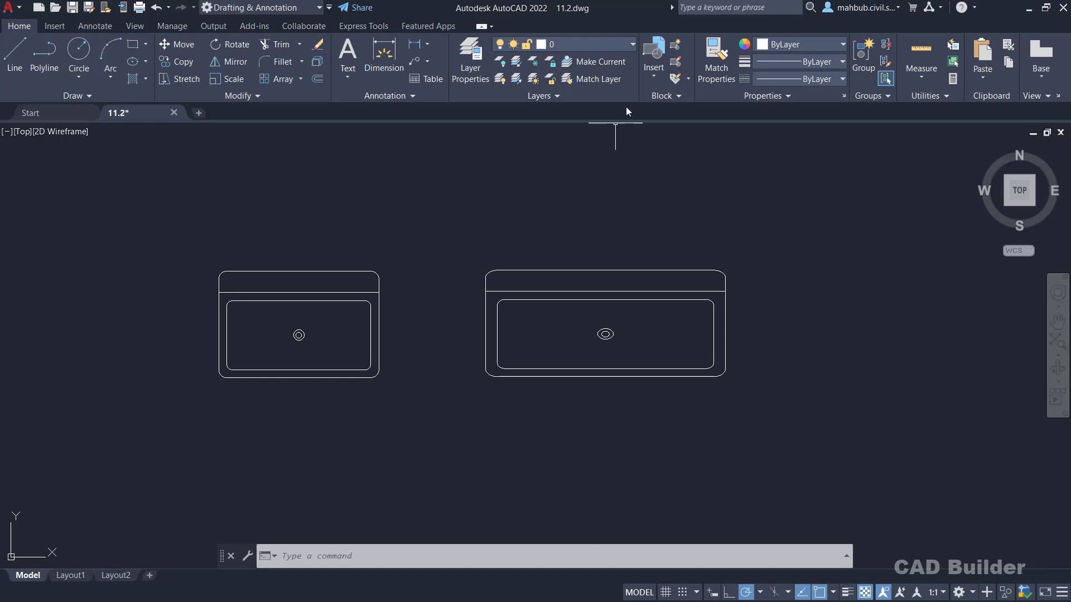
Insert another Sink block with the Explode option set to Yes, placed to the left of the two existing sinks.
left_click(650, 78)
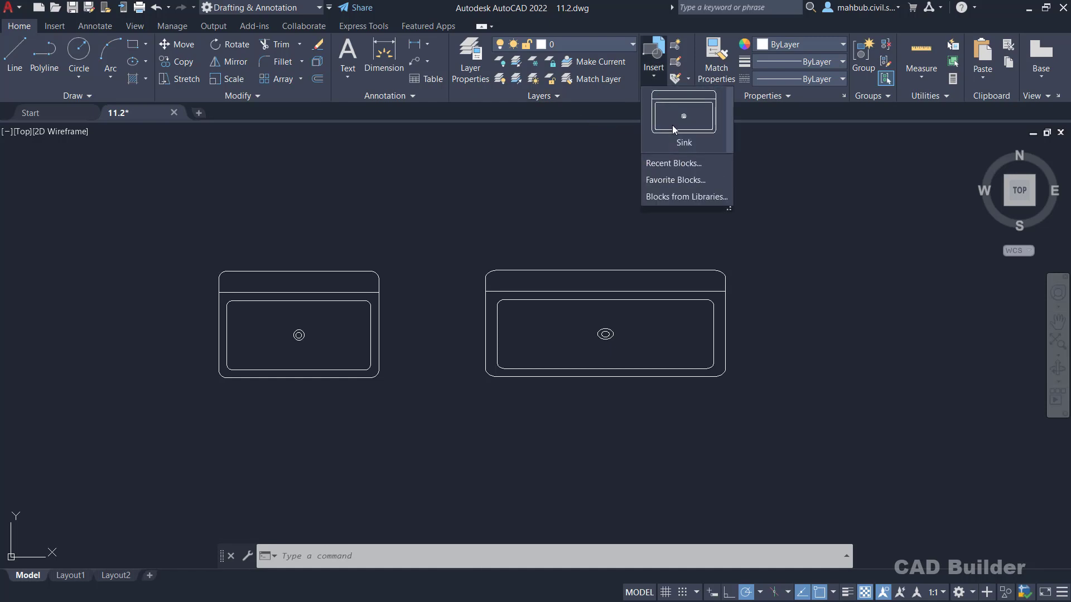
left_click(674, 122)
right_click(824, 266)
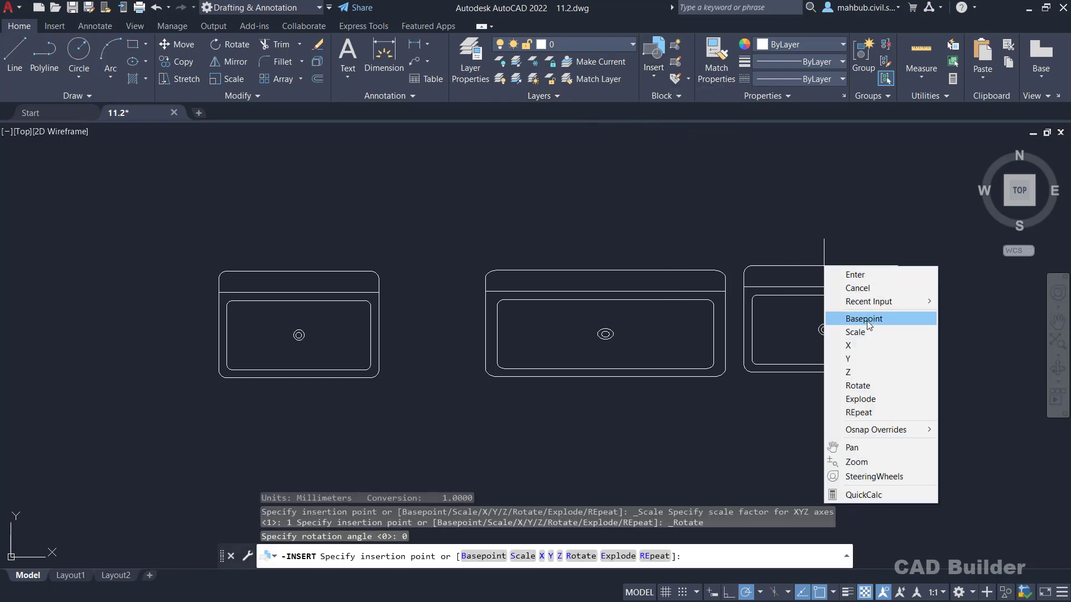
left_click(861, 399)
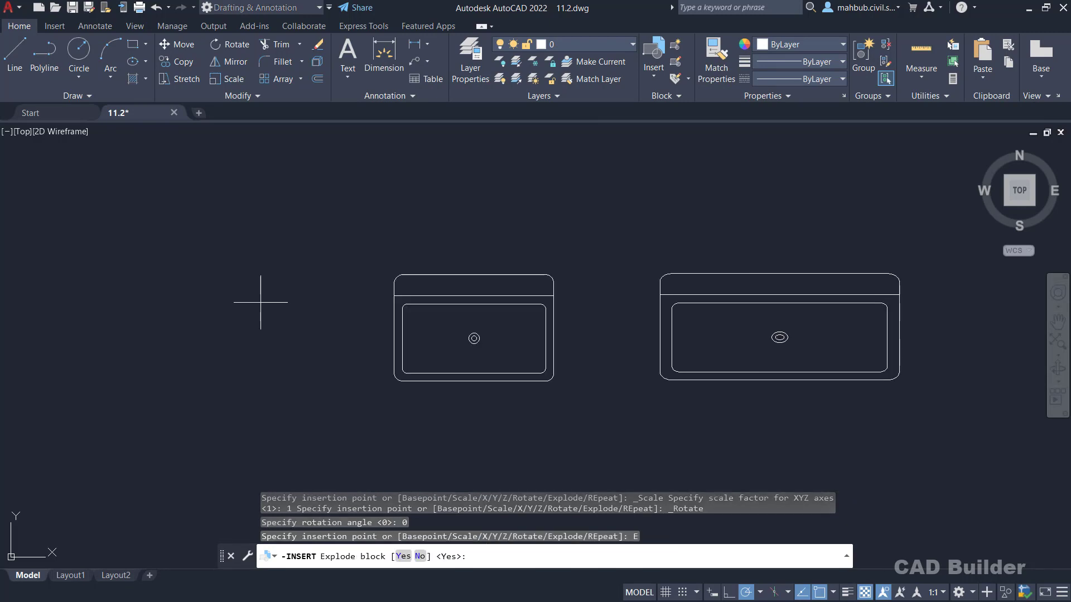
left_click(404, 557)
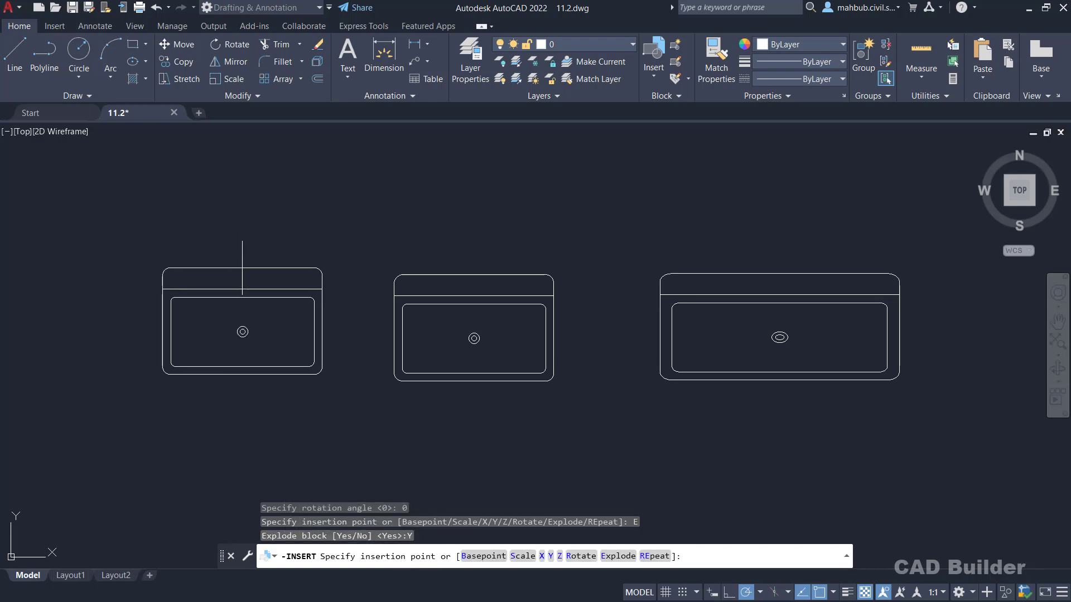
left_click(242, 268)
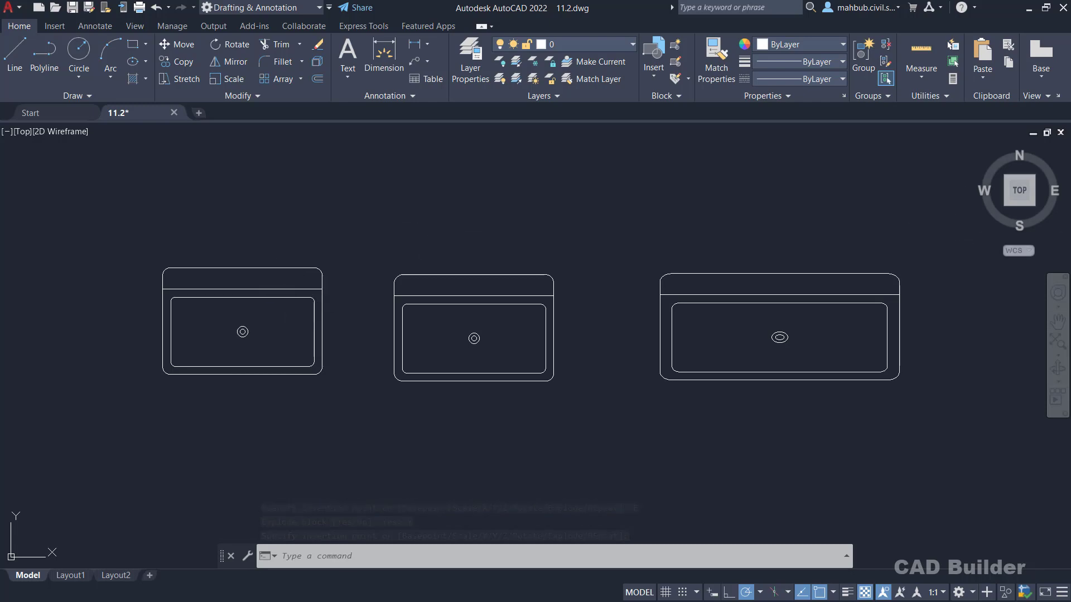
Select all three sinks in the drawing.
left_click(928, 246)
left_click(95, 446)
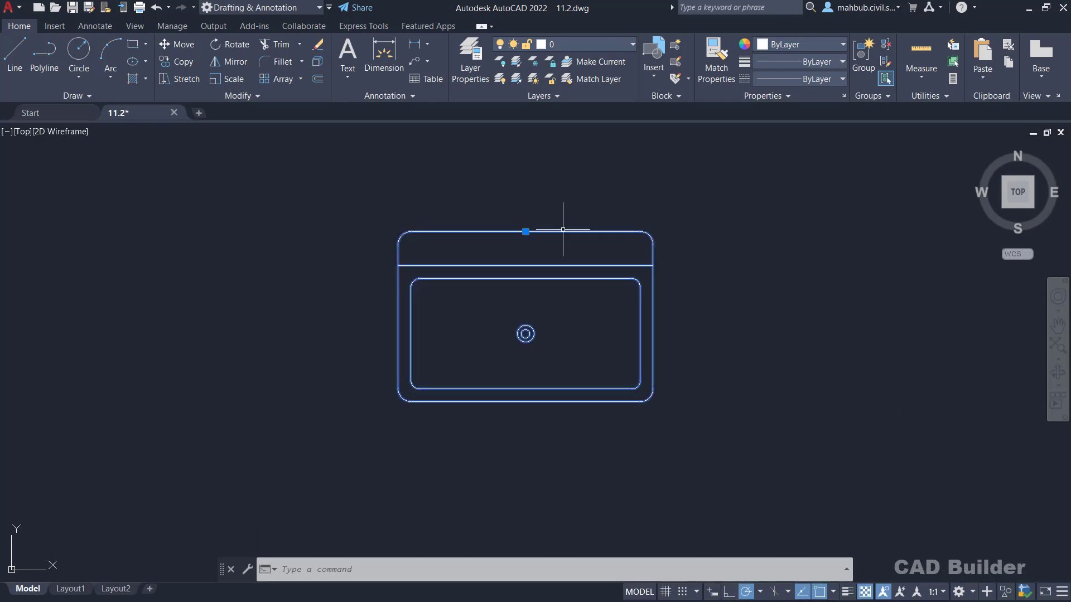
Clear the current selection, reselect the single Sink block and open its properties.
key("Escape")
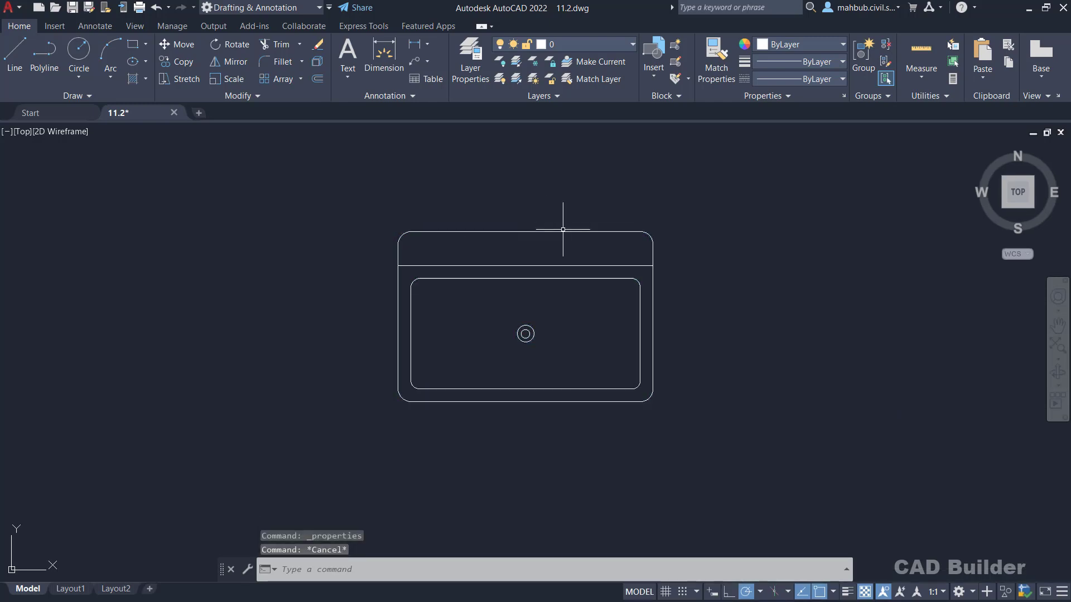
left_click(651, 266)
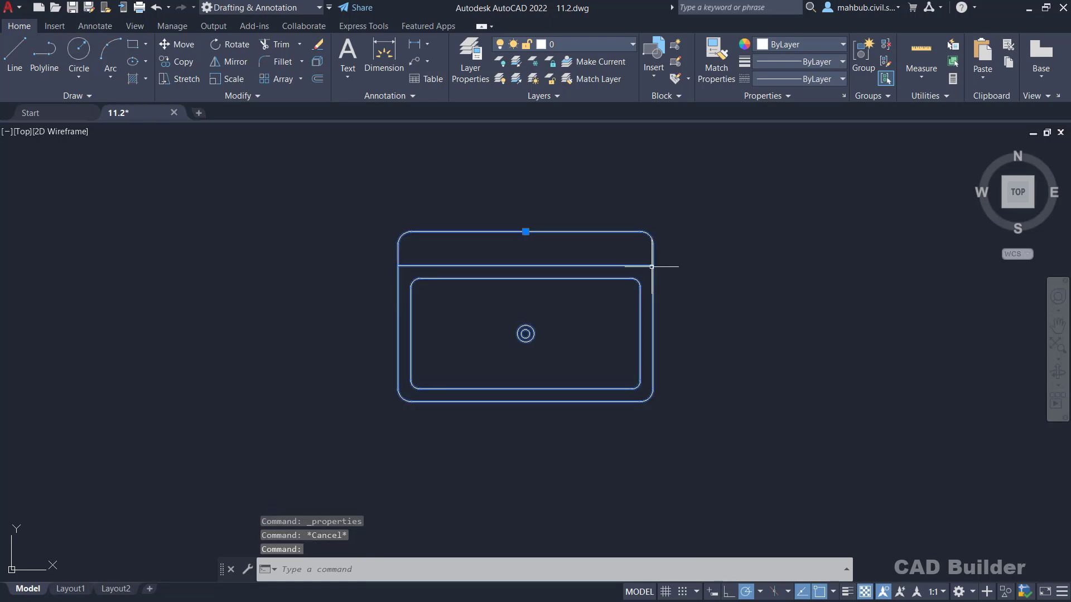
right_click(652, 267)
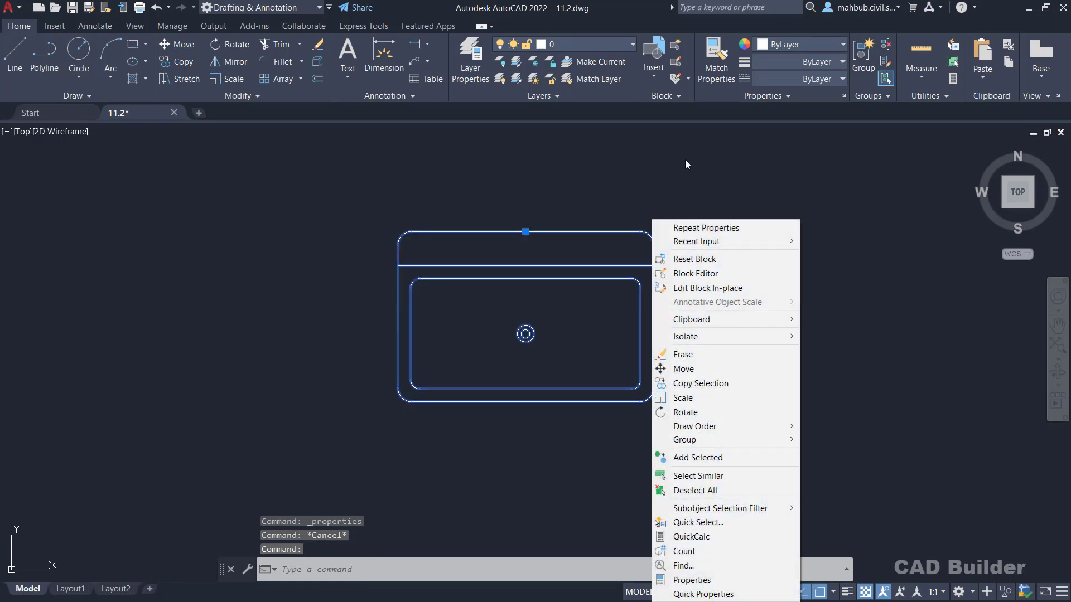
left_click(685, 580)
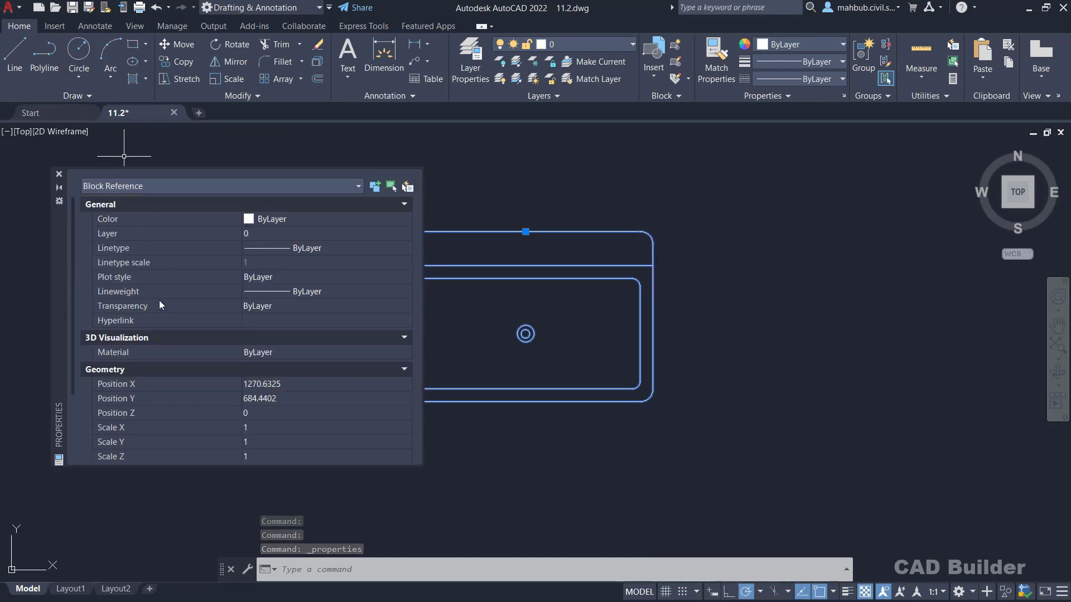
Set the Sink block's X scale to 1.5 and its rotation to 45 in the properties.
scroll(133, 350, "down", 1)
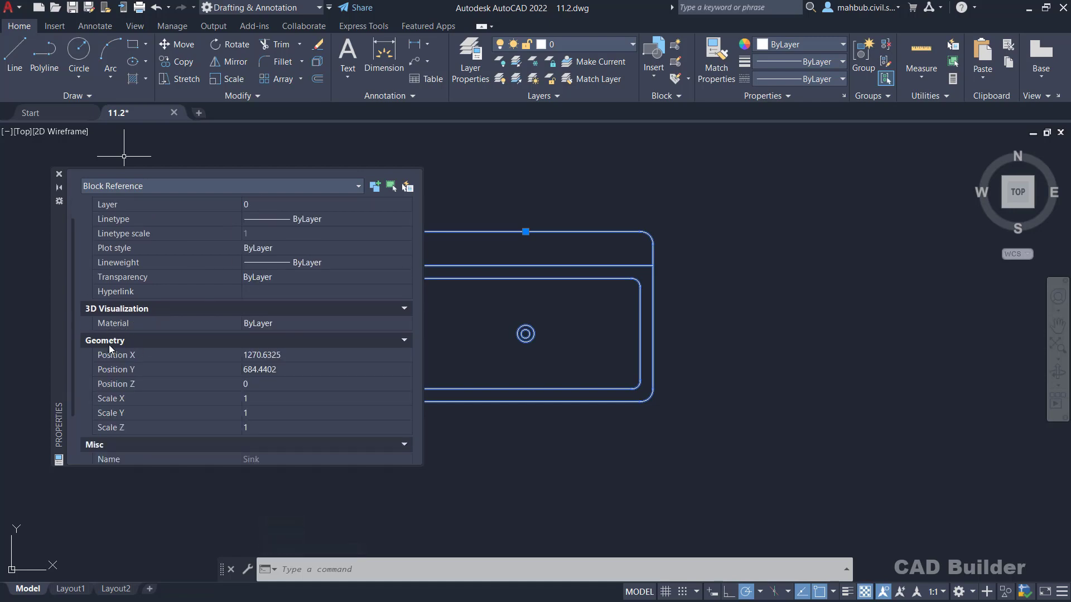
scroll(140, 349, "down", 2)
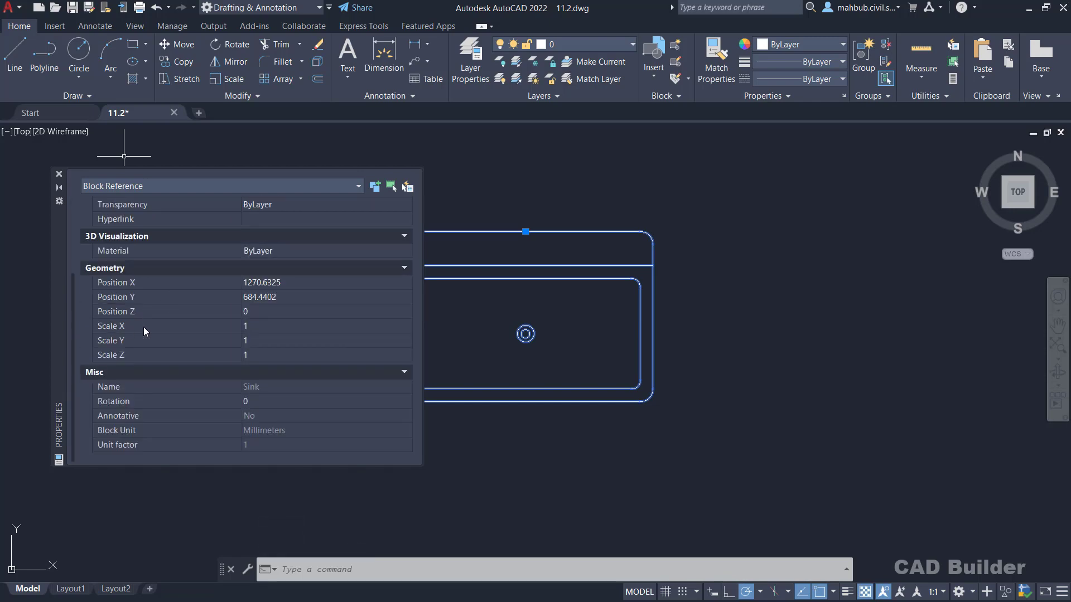
left_click(250, 327)
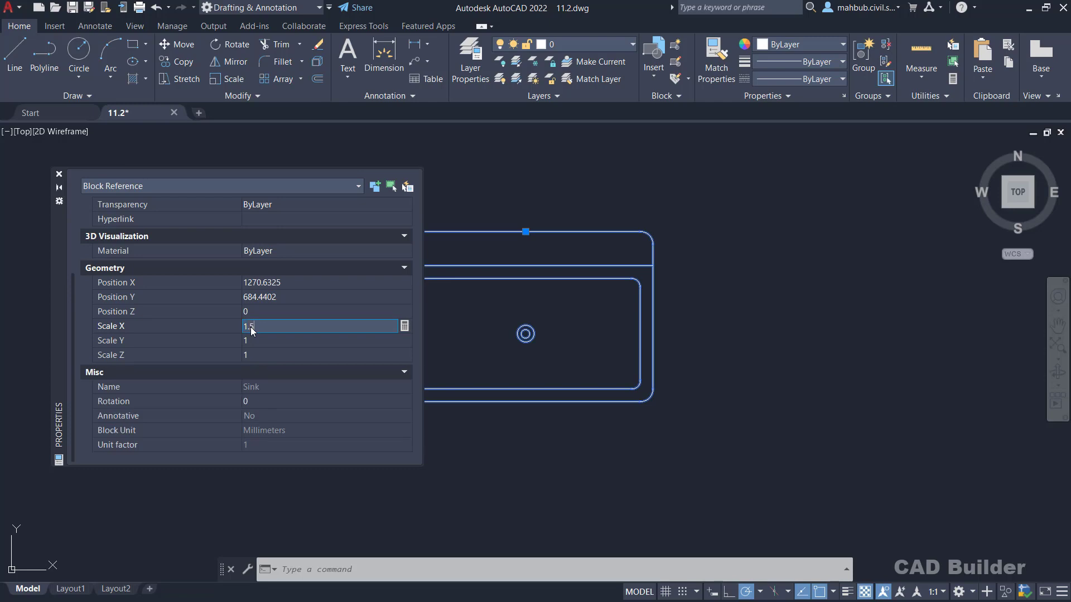
type("1.5")
left_click(249, 402)
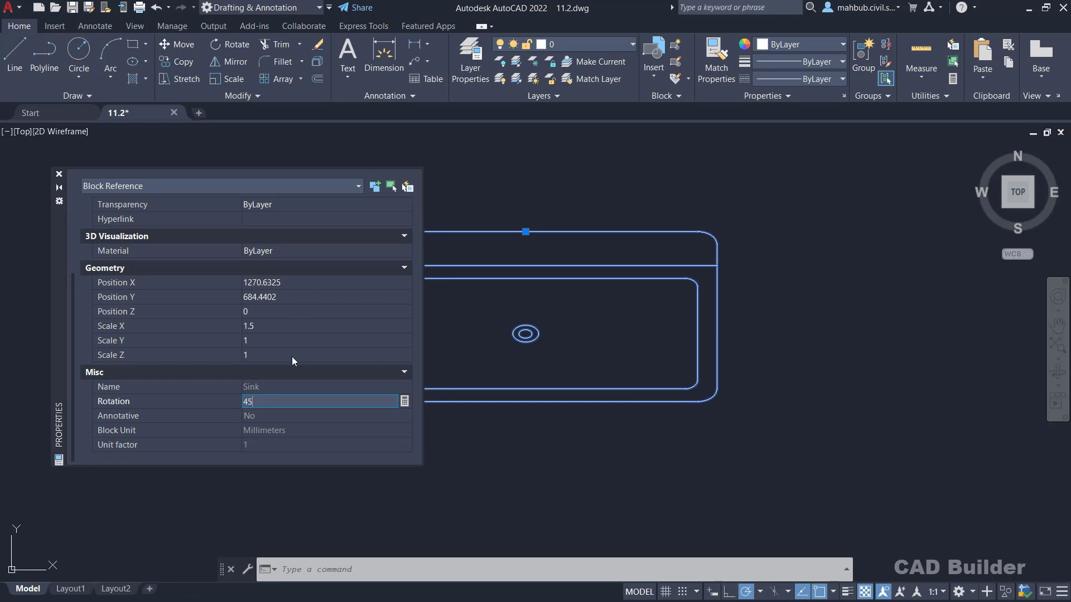
key("Return")
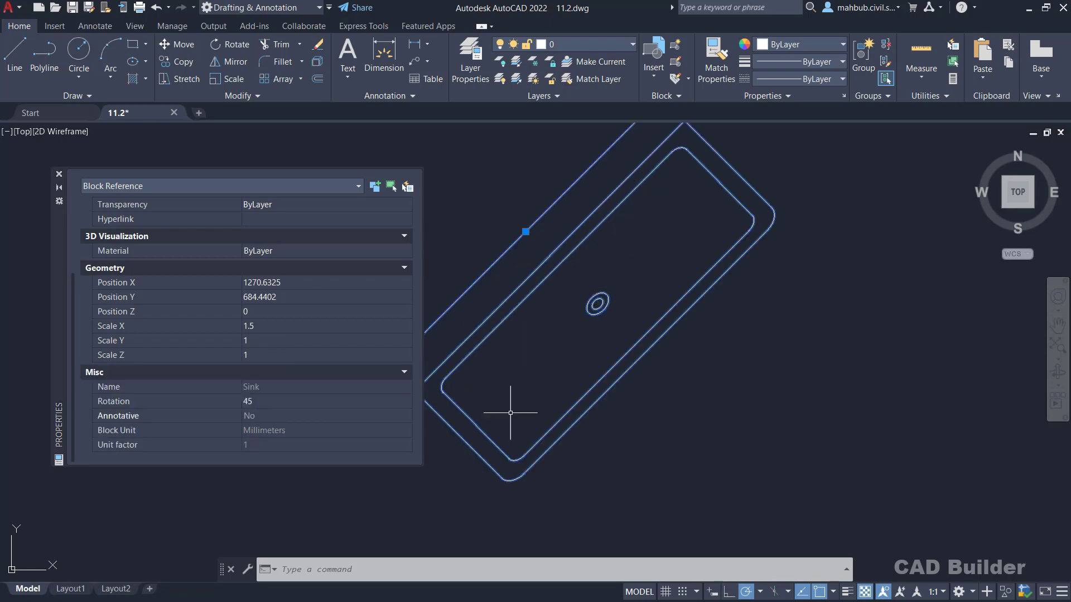
Collapse and re-expand the Properties palette with its auto-hide option, and close the palette.
left_click(59, 188)
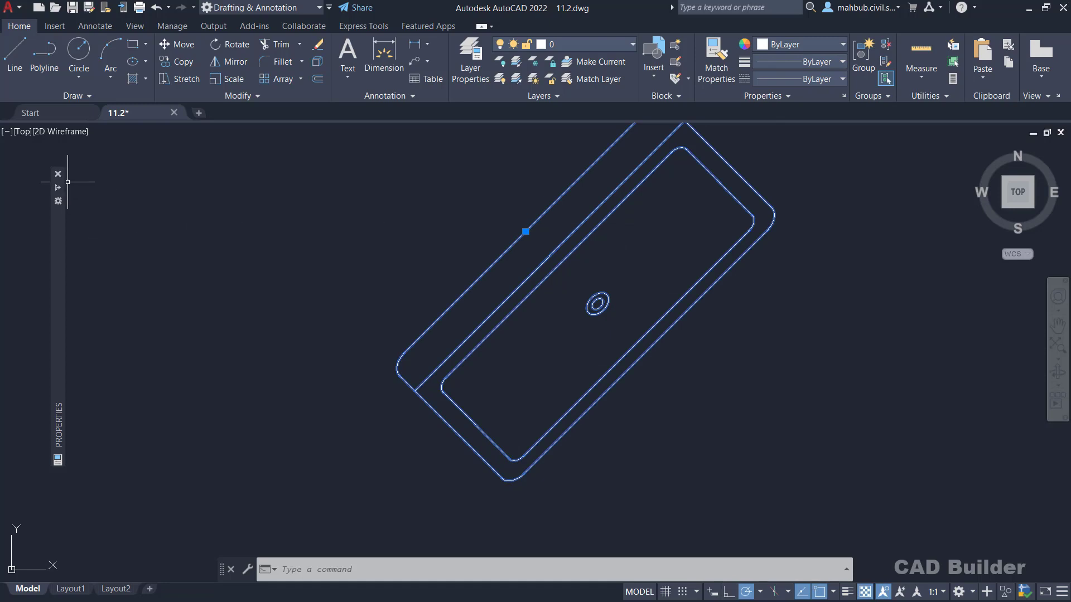
mouse_move(60, 190)
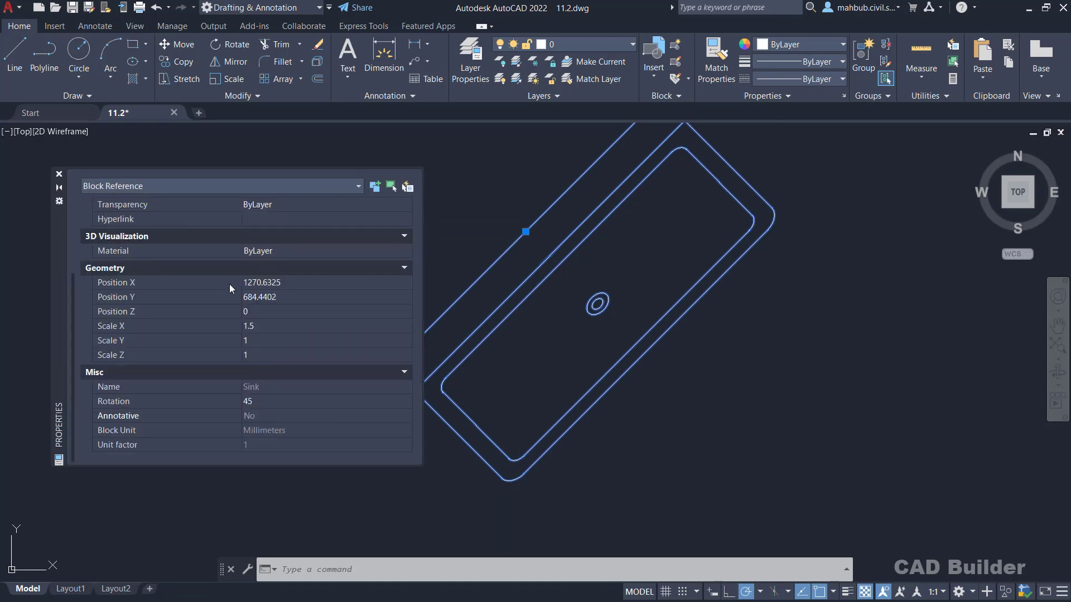
scroll(232, 317, "up", 3)
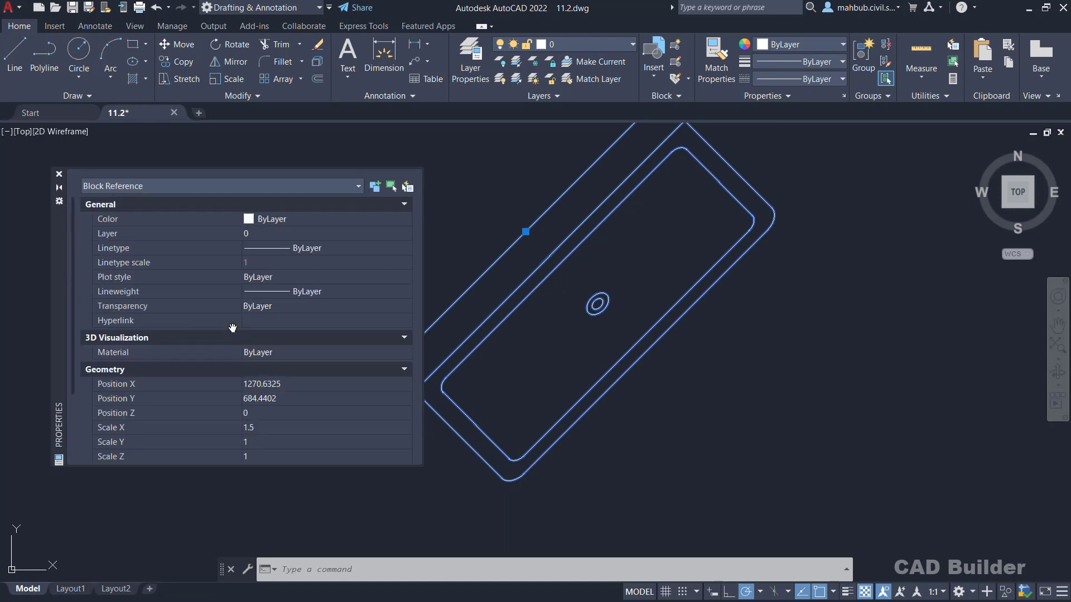
left_click(59, 174)
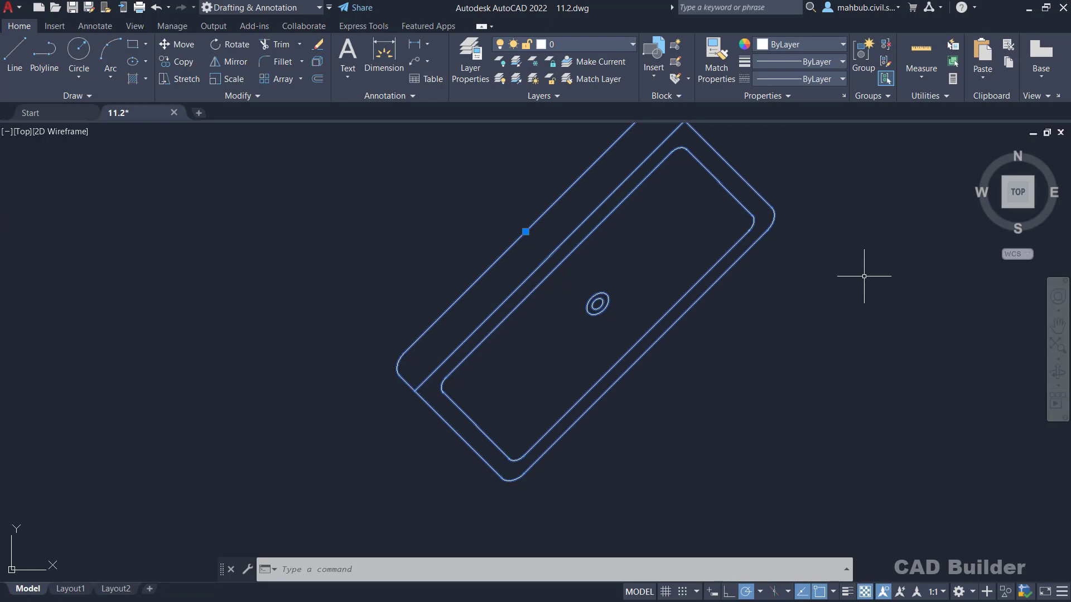
left_click(296, 425)
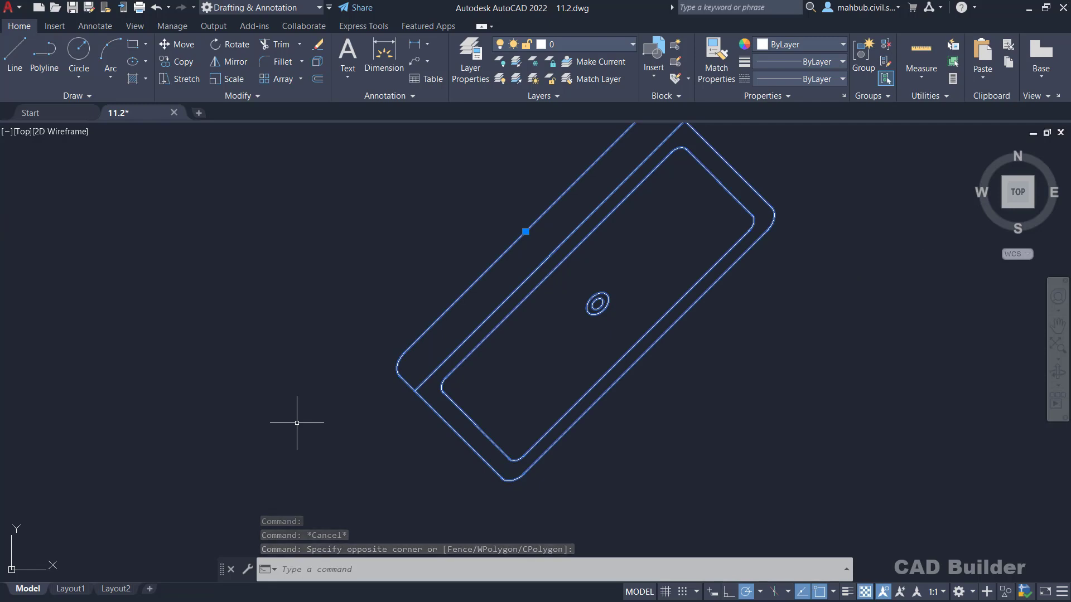